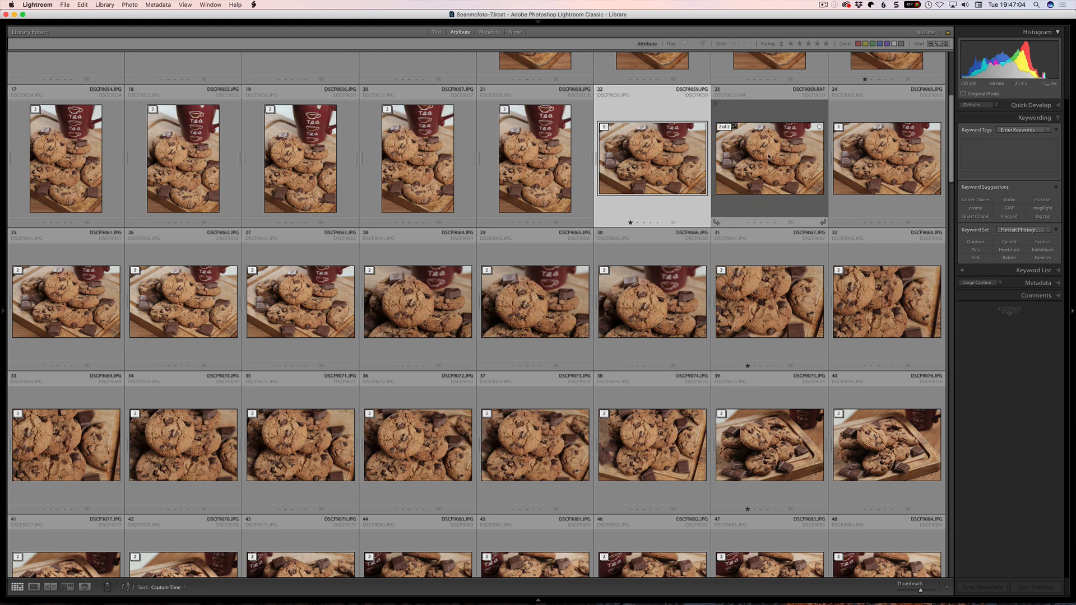
- Collapse the DSCF9059.JPG stack and group the photos from DSCF9059.JPG through DSCF9061.JPG into a single stack
key("s")
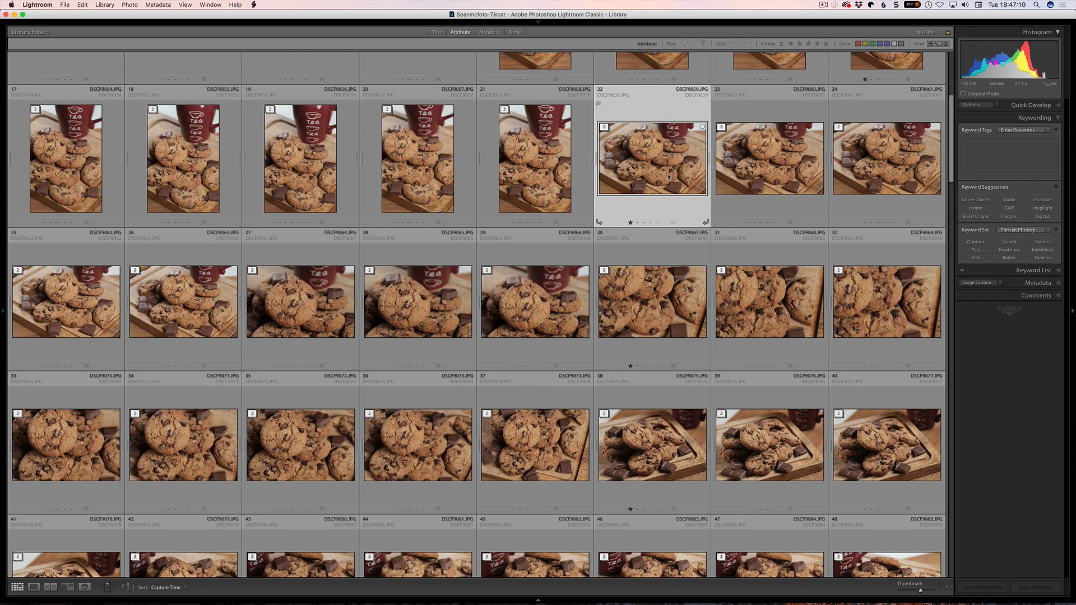
left_click(878, 173, "shift")
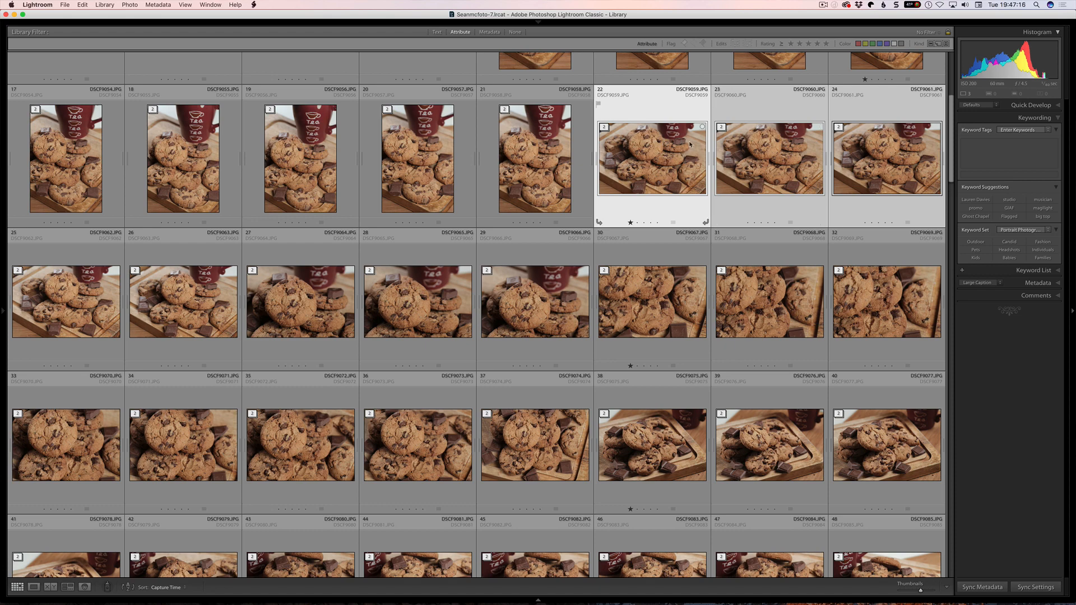
left_click(129, 4)
mouse_move(188, 101)
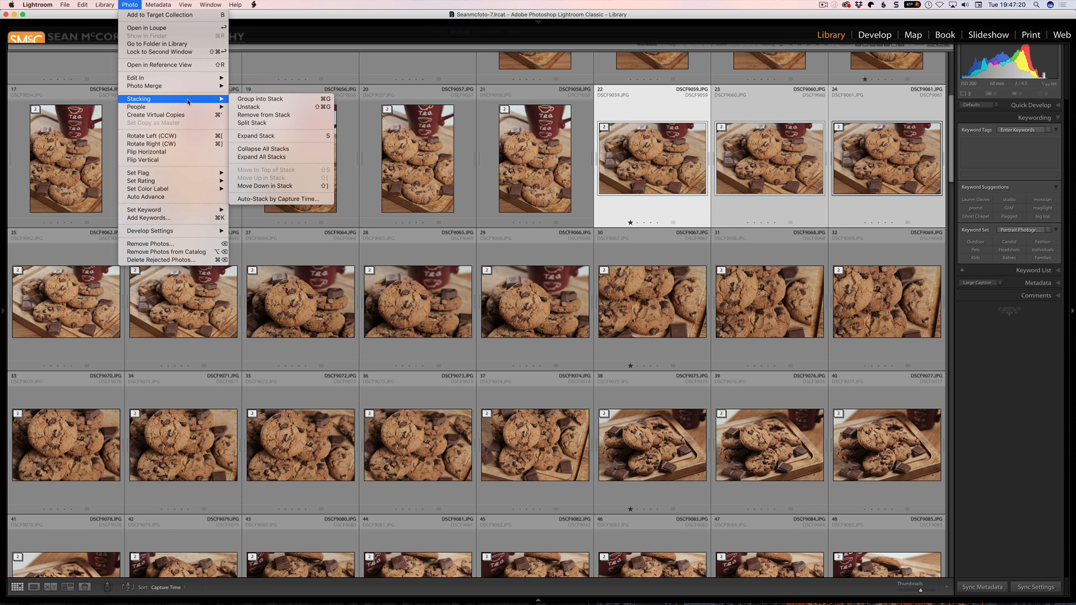
left_click(320, 100)
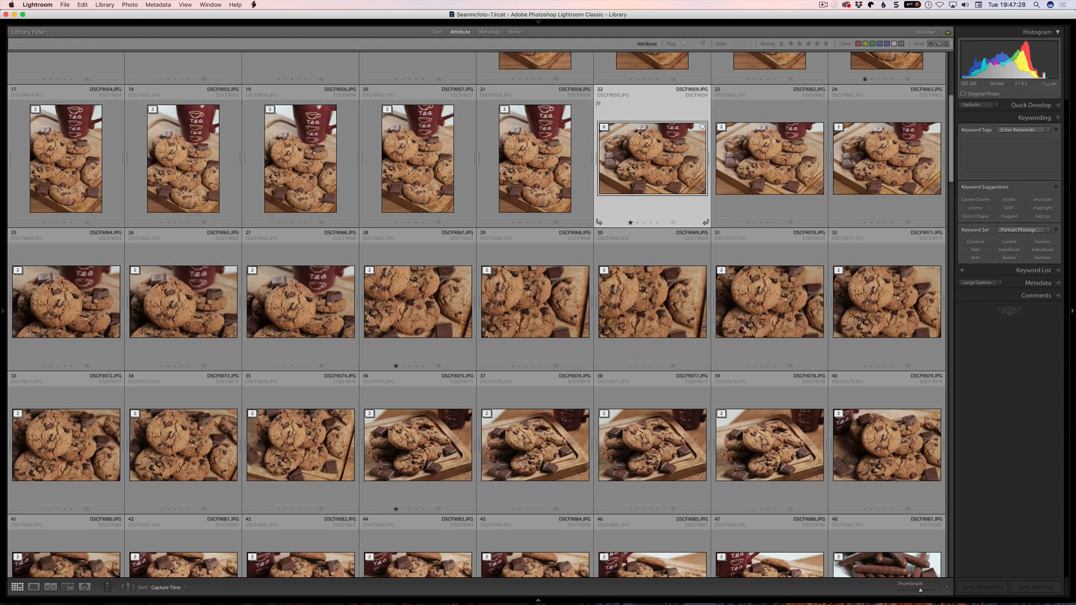
- Expand and collapse the new stack, then add the keyword "Cookie" to it while it is collapsed
left_click(604, 128)
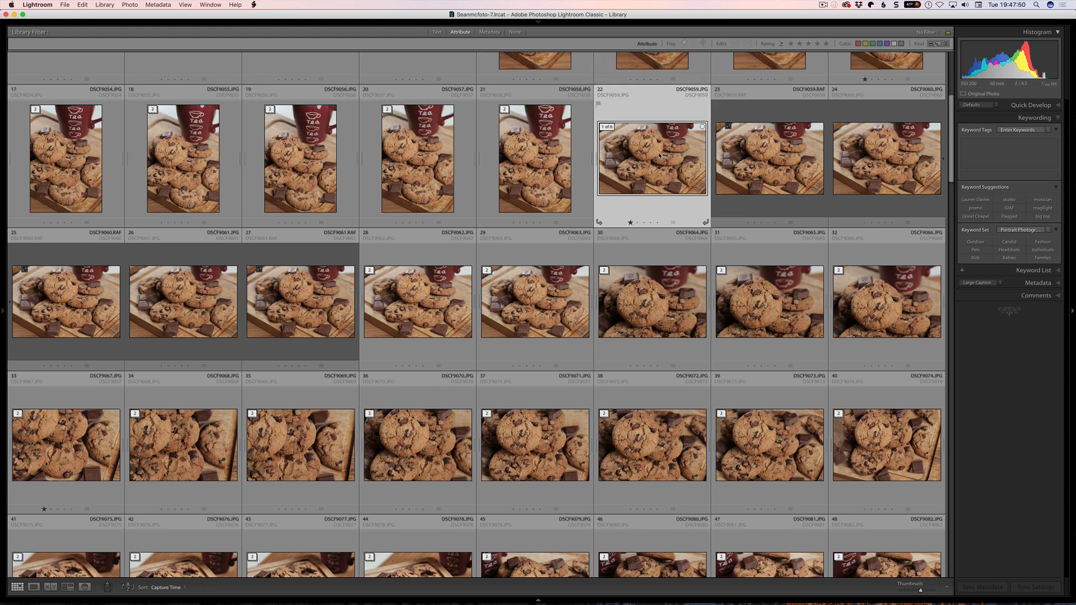
key("s")
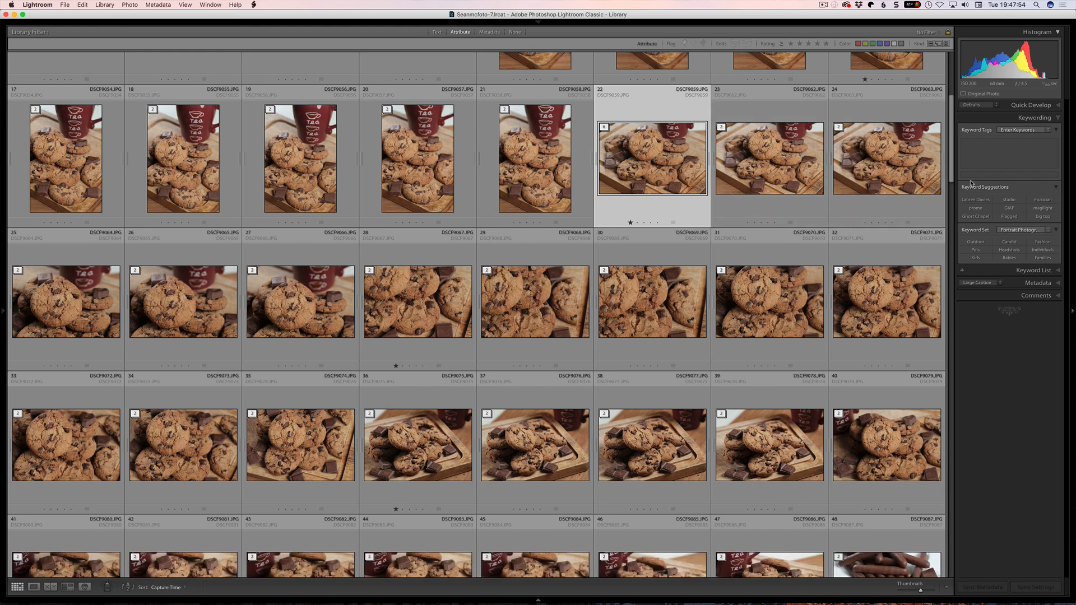
left_click(977, 157)
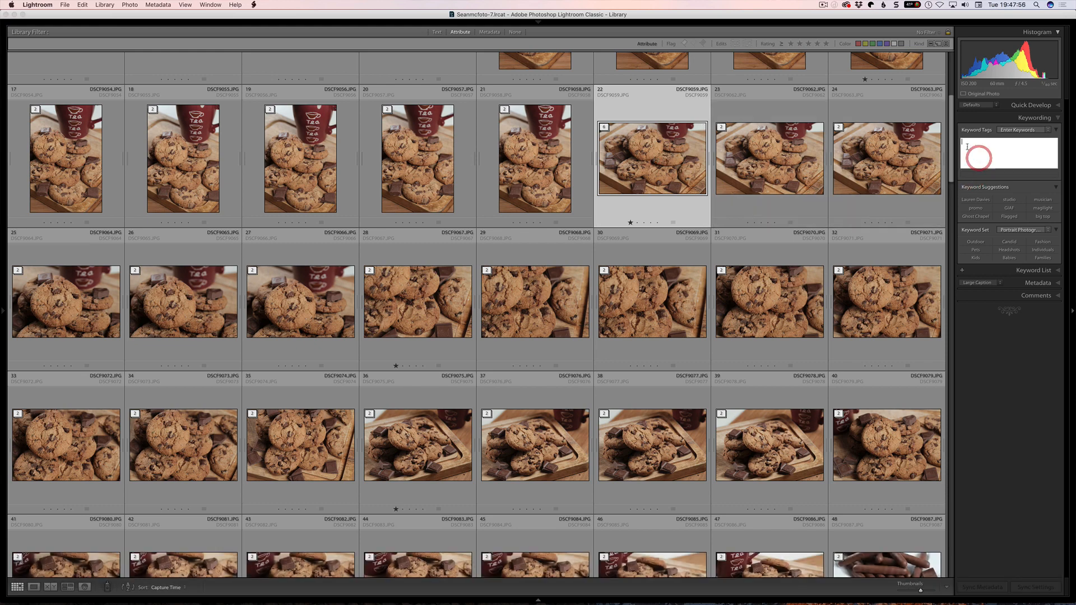
type("Cookie")
key("Return")
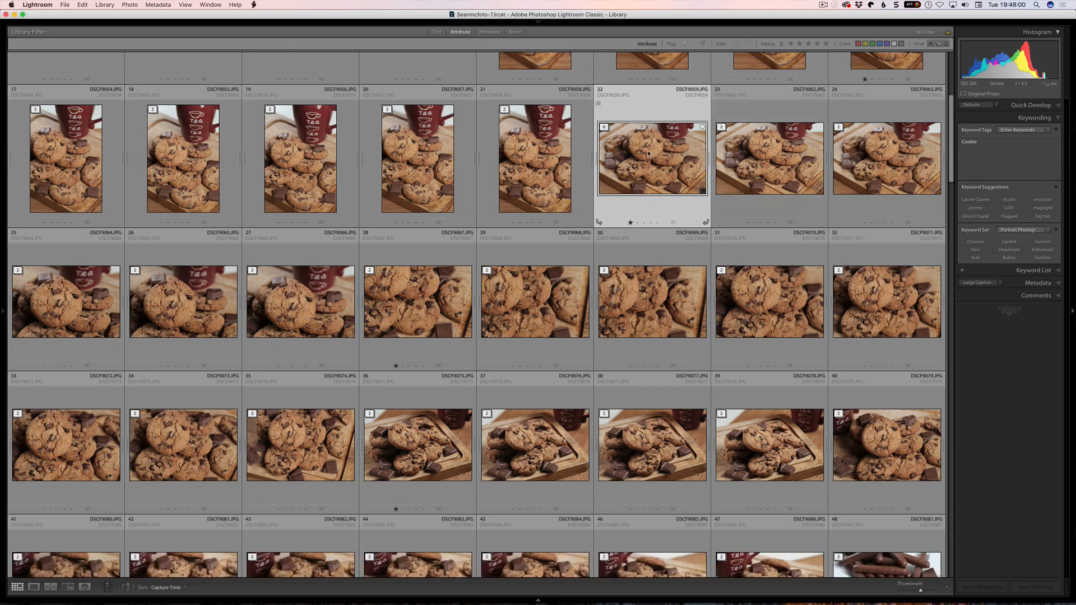
- Expand the stack and compare the keywords of DSCF9059.RAF and DSCF9059.JPG
key("s")
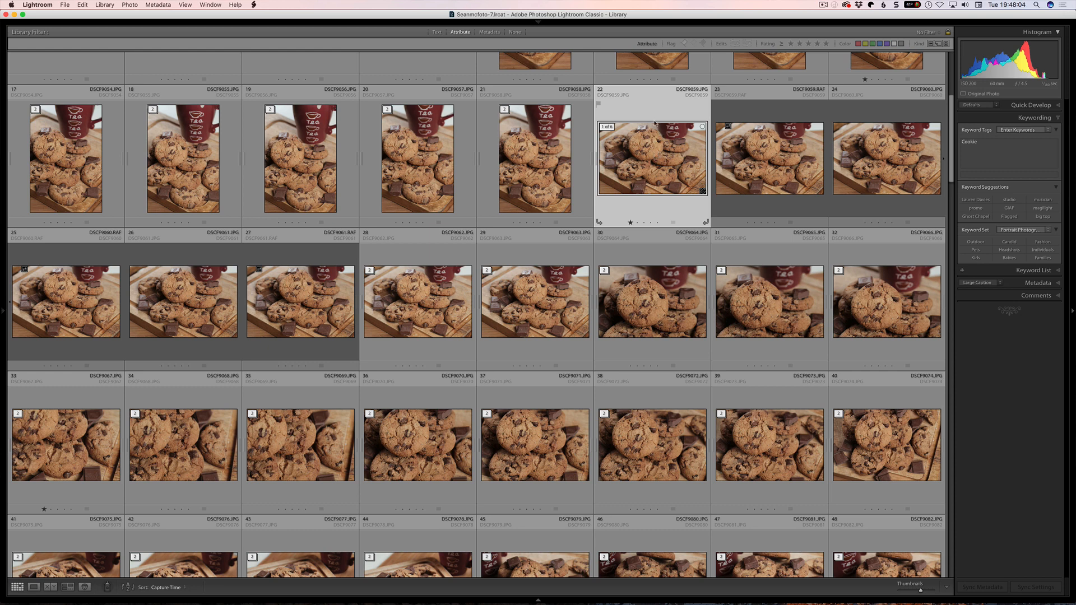
left_click(763, 156)
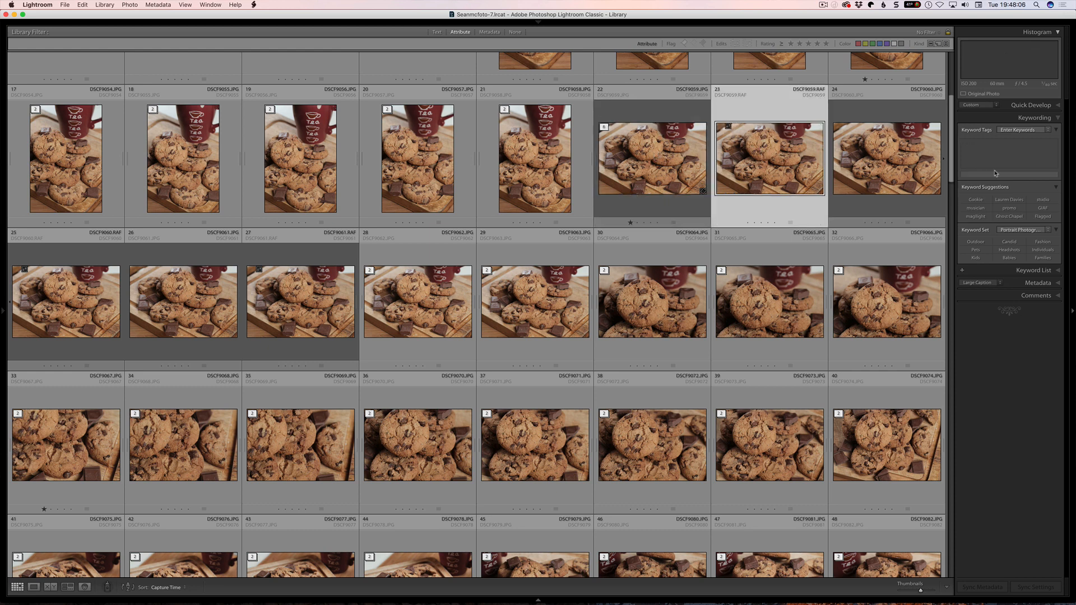
left_click(659, 171)
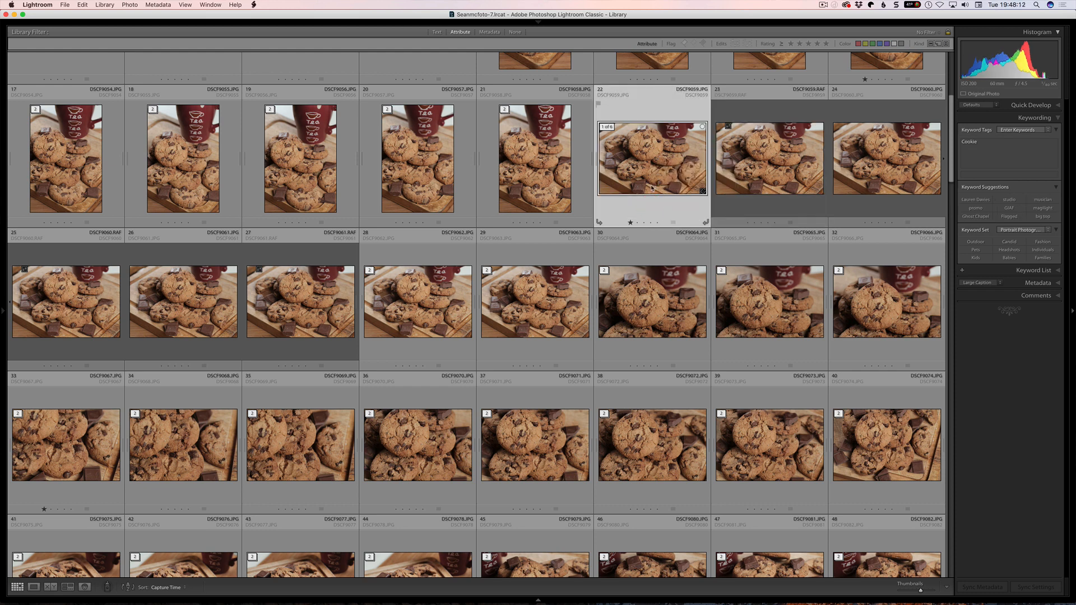
- Collapse the stack, rate its top photo DSCF9059.JPG two stars, and expand the stack again
key("s")
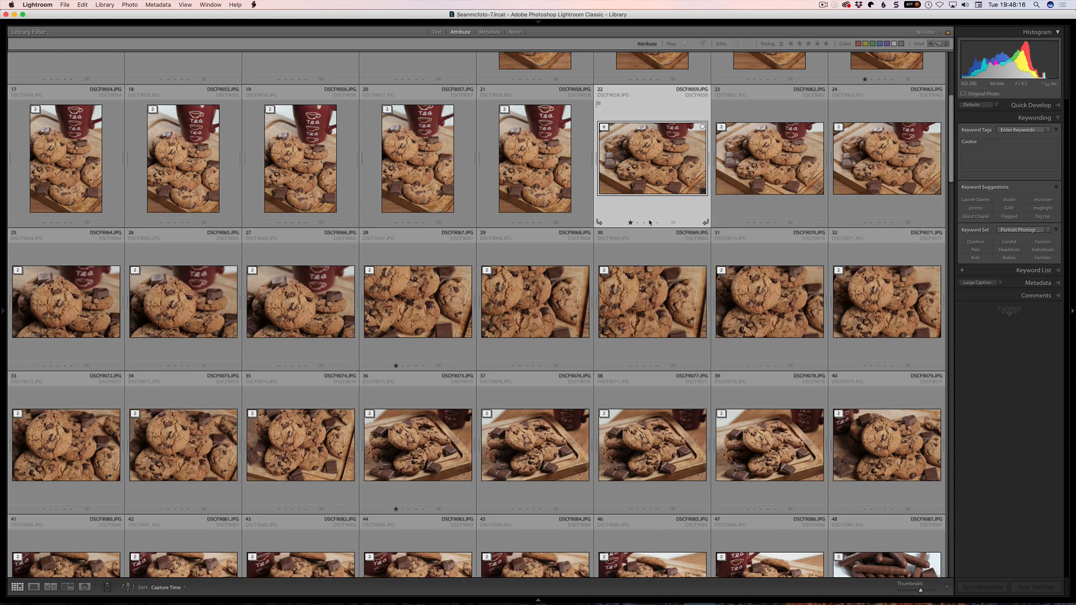
key("2")
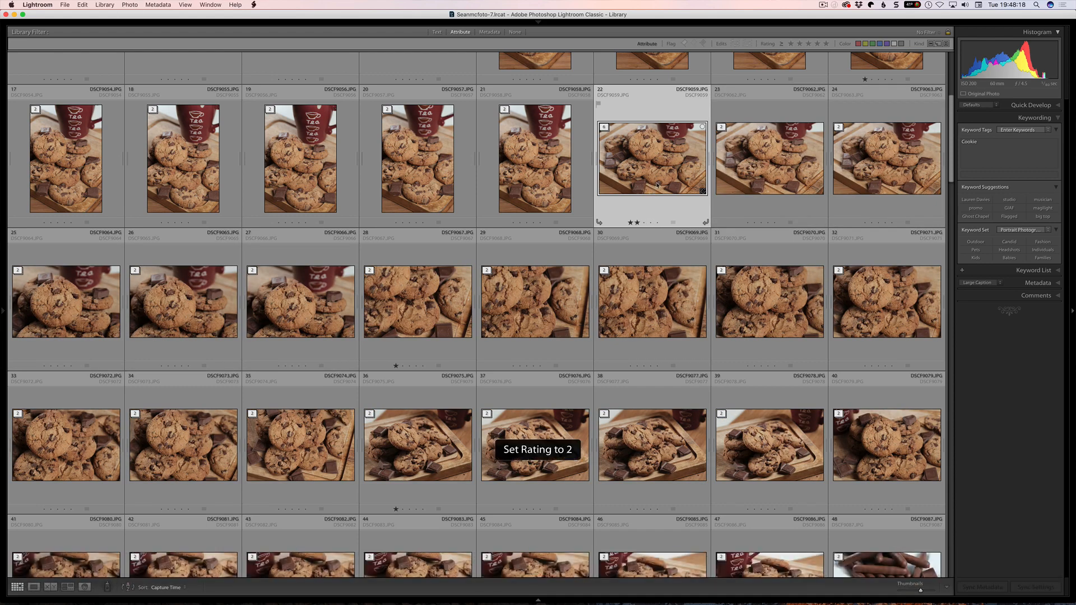
key("s")
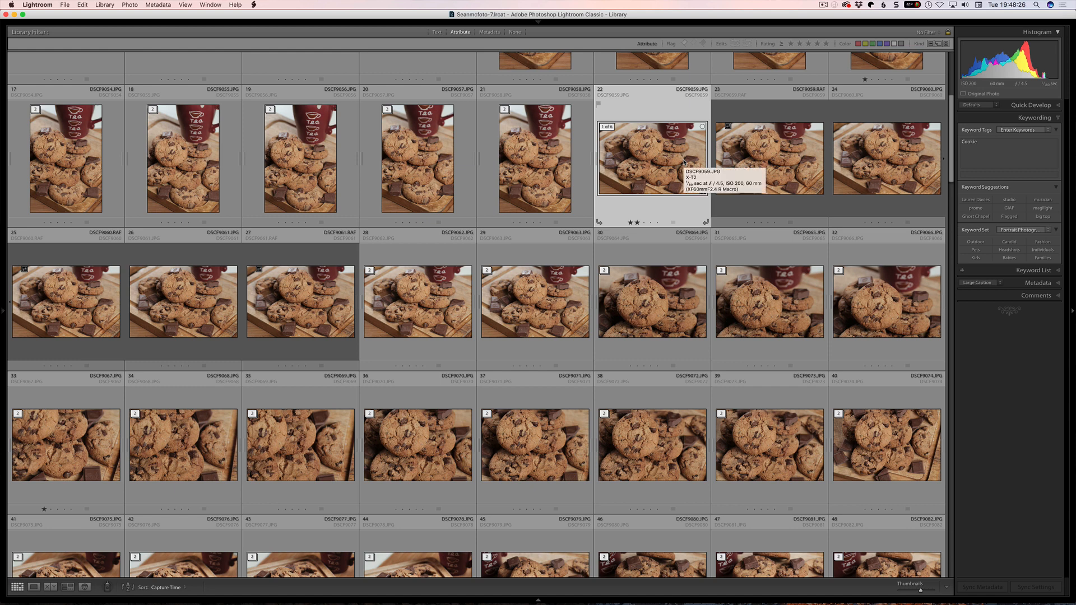
- Move DSCF9061.RAF up one place in its stack and give it a red color label
left_click(253, 280)
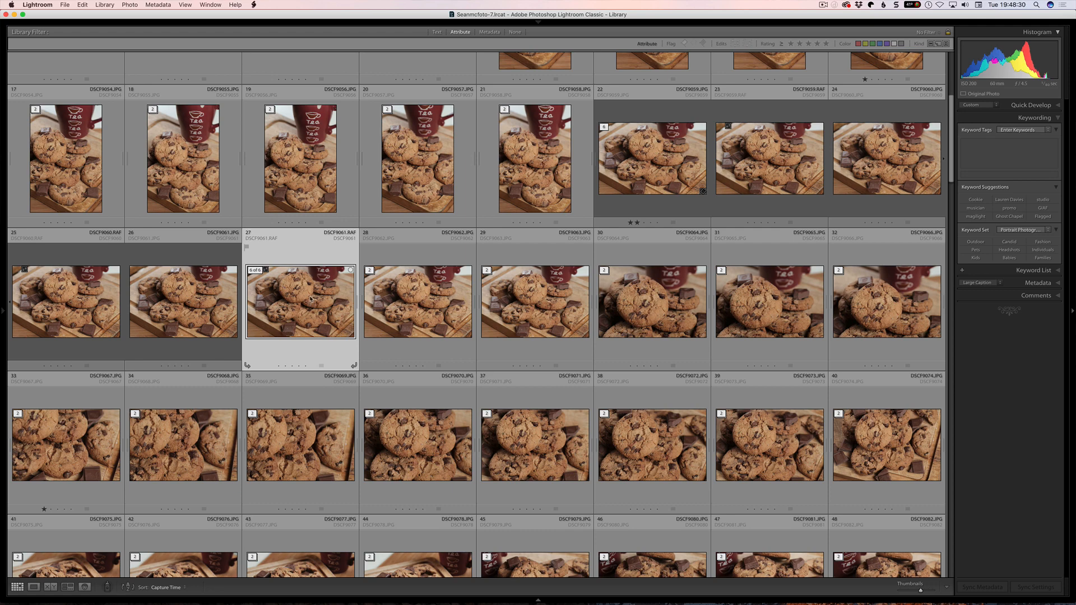
right_click(307, 284)
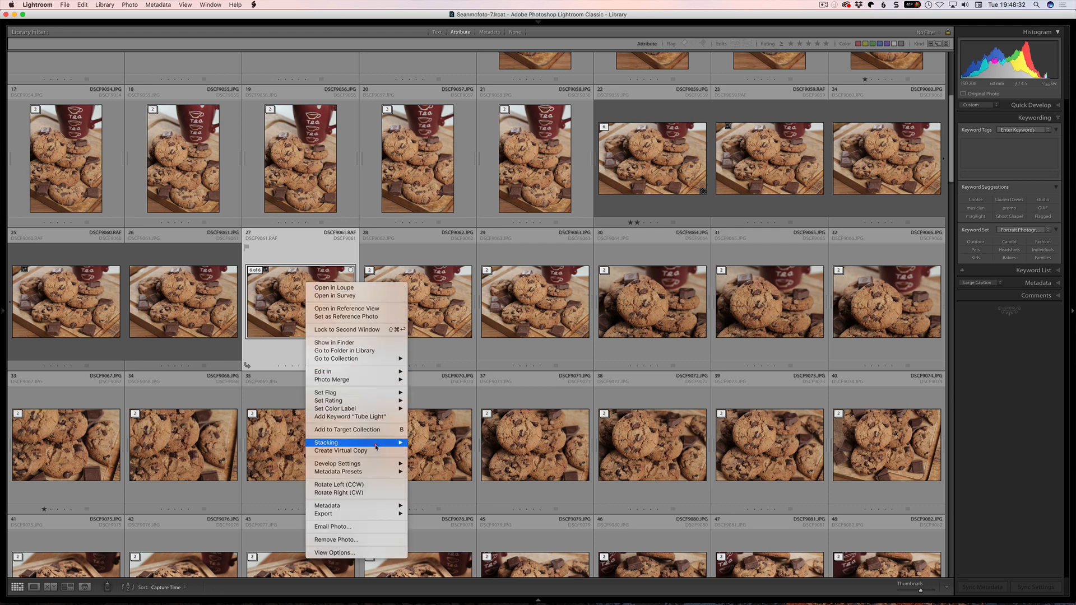
mouse_move(386, 444)
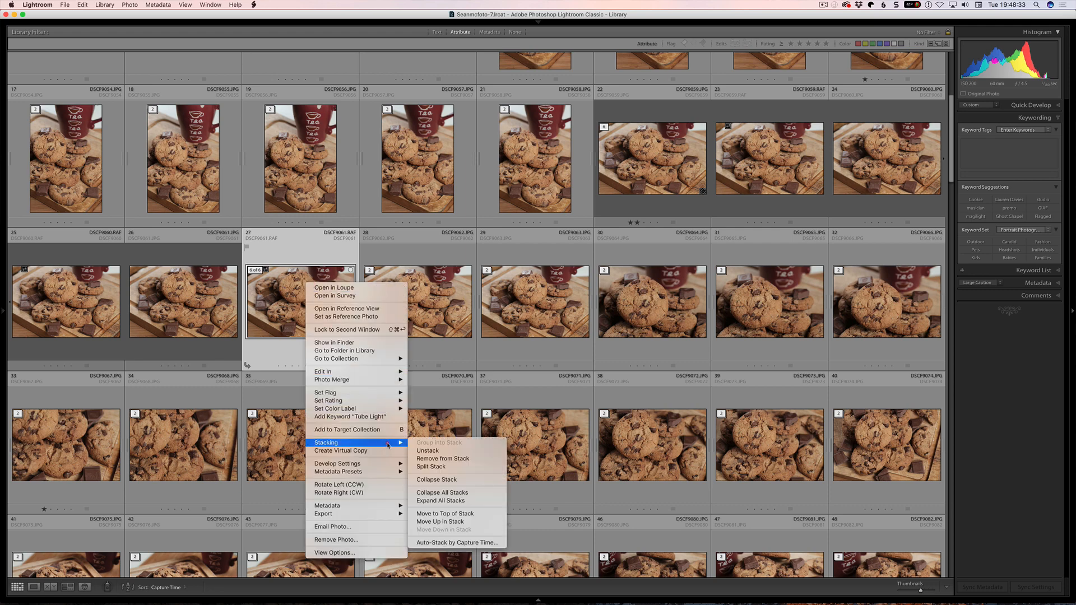
left_click(463, 524)
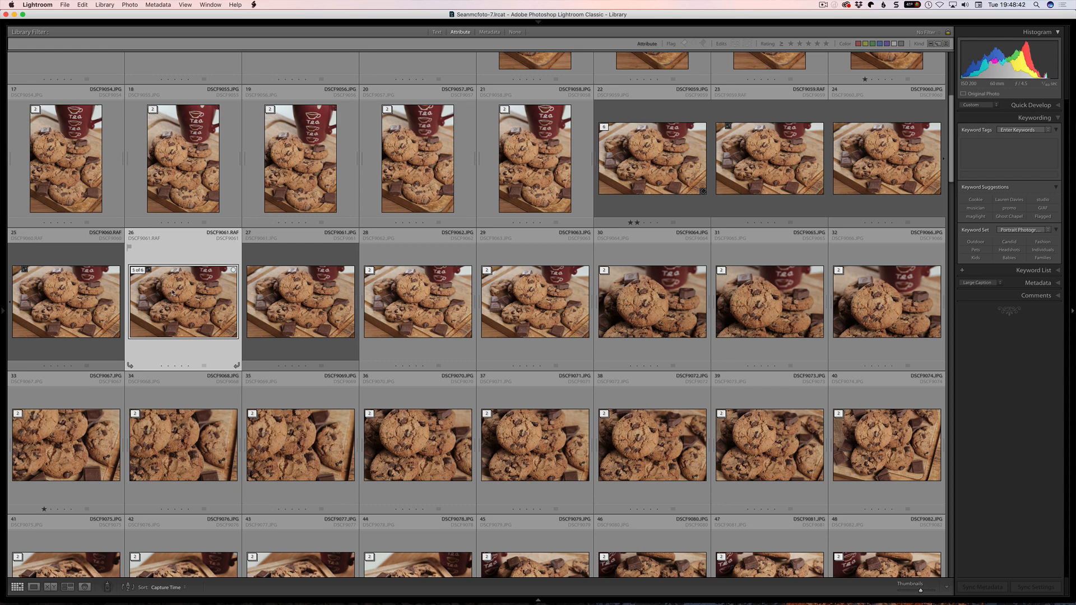
key("6")
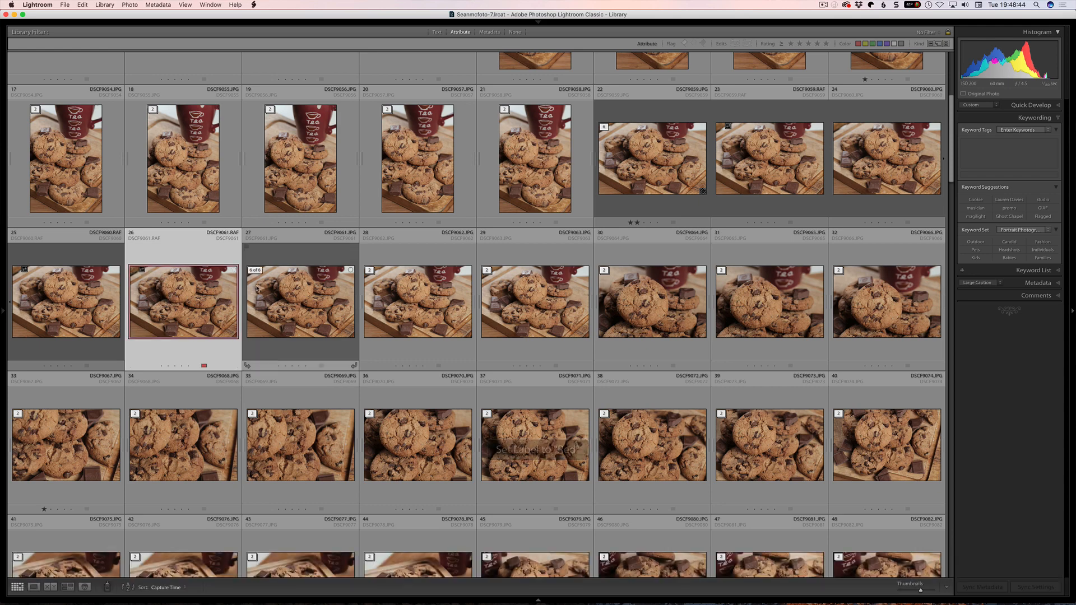
- Move the red-labelled DSCF9061.RAF up one more place and from there to the top of its stack
right_click(202, 298)
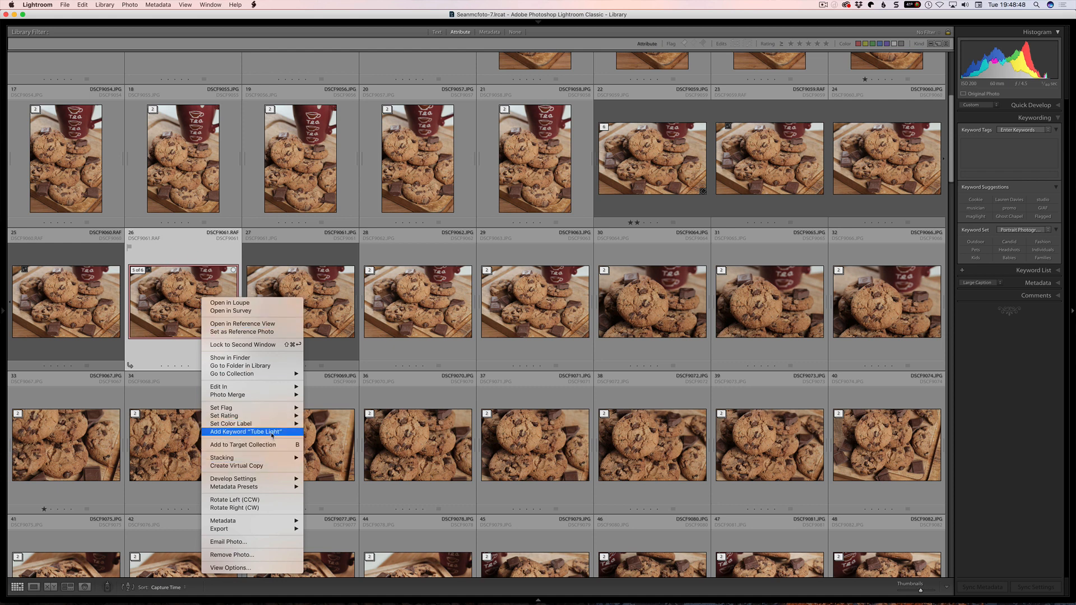
mouse_move(288, 458)
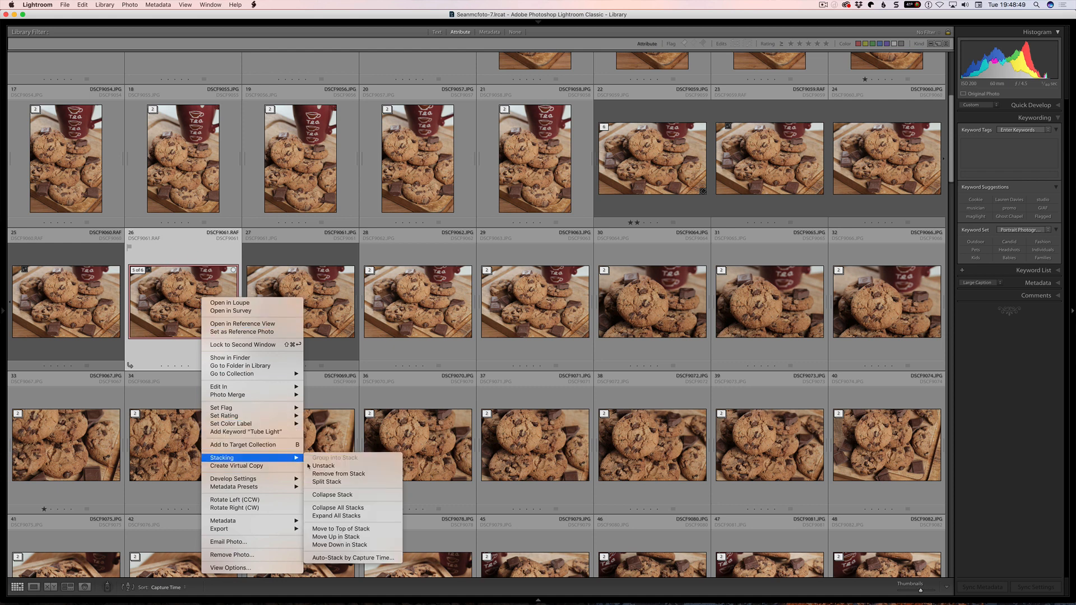
left_click(351, 537)
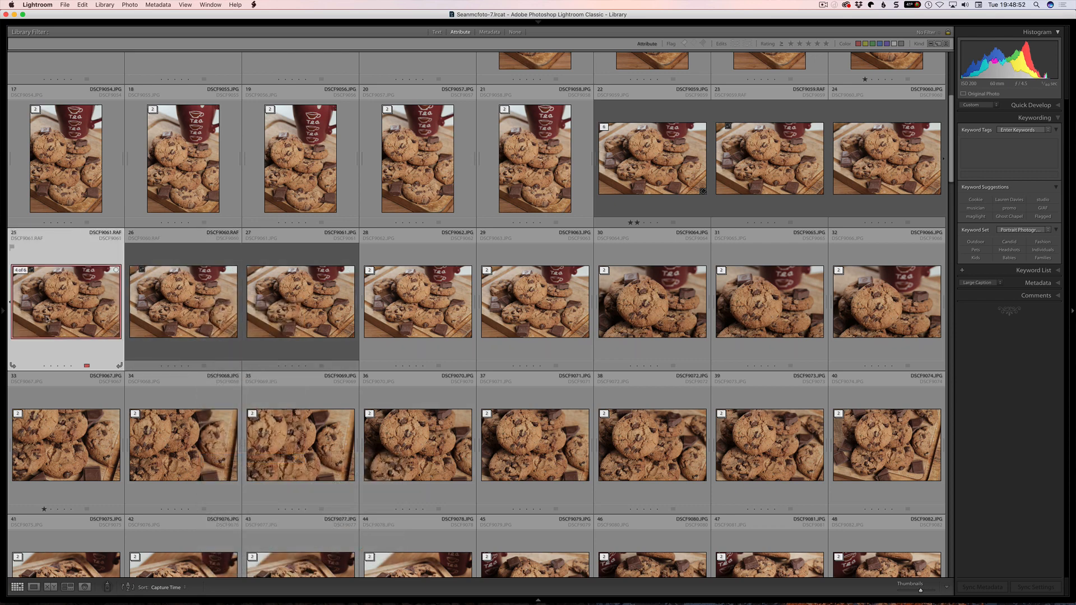
right_click(93, 317)
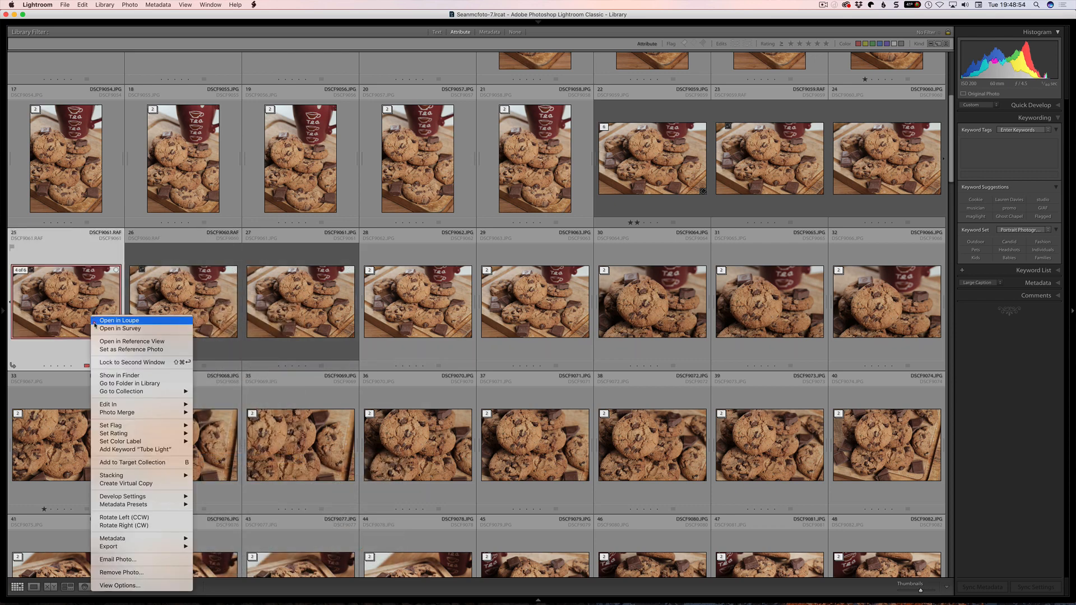
mouse_move(168, 475)
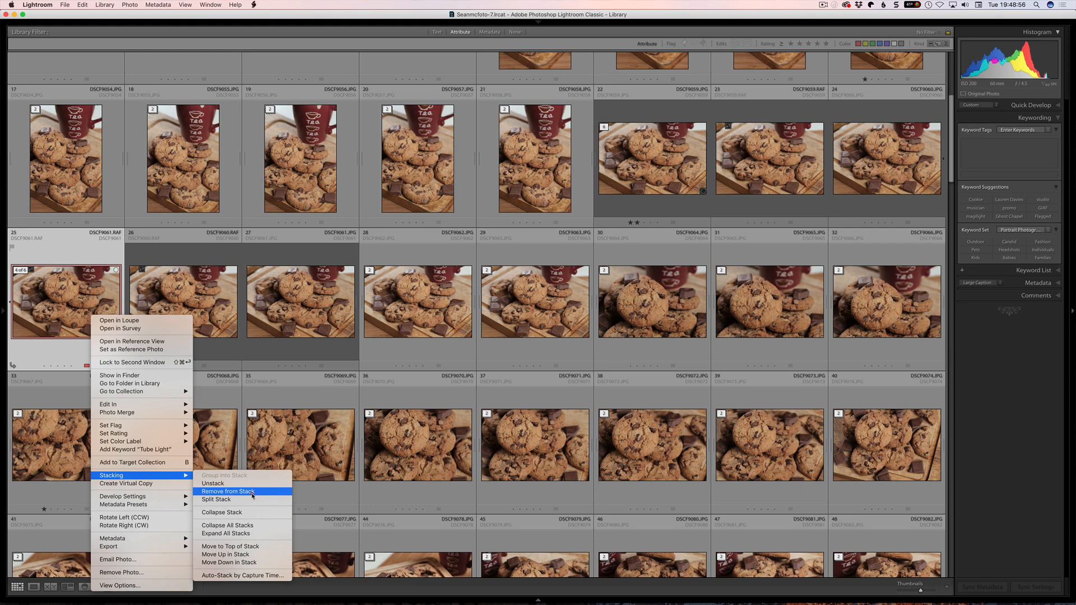
left_click(265, 548)
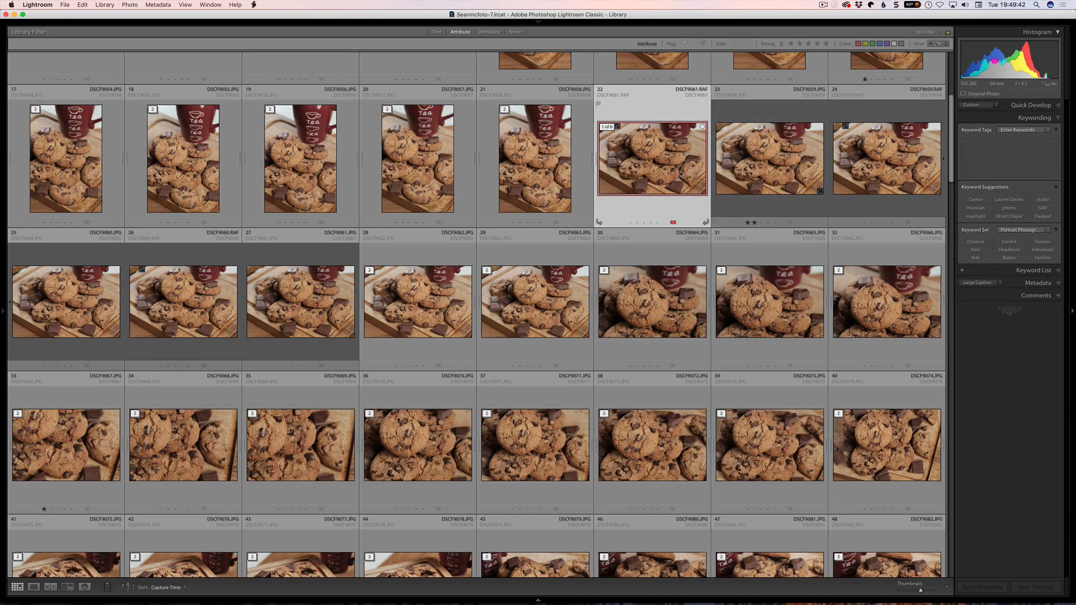
- Remove the red-labelled DSCF9061.RAF from its stack
right_click(645, 157)
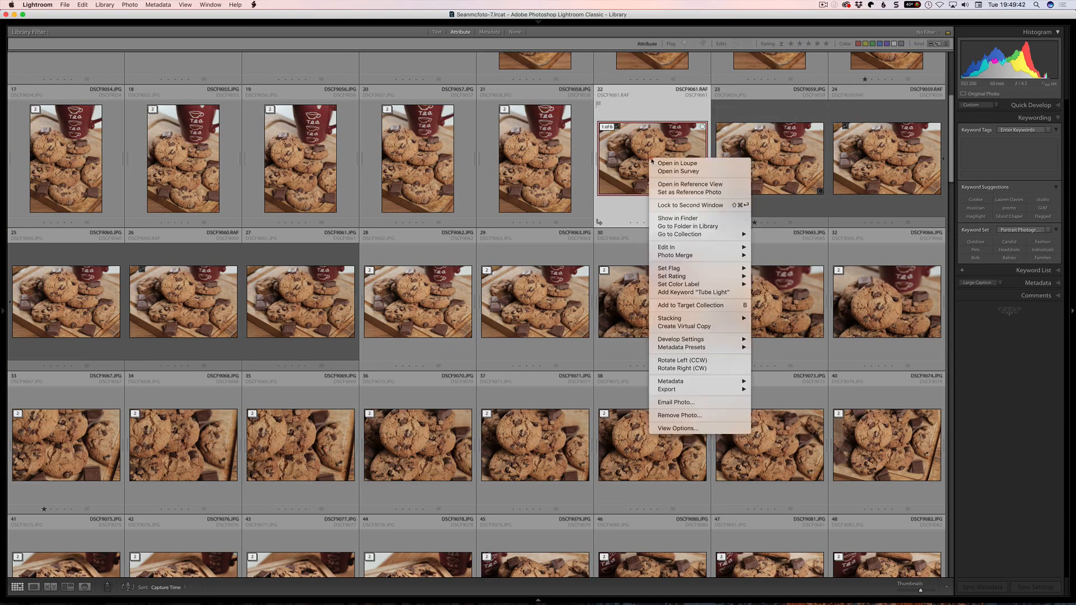
left_click(643, 150)
right_click(666, 162)
mouse_move(712, 258)
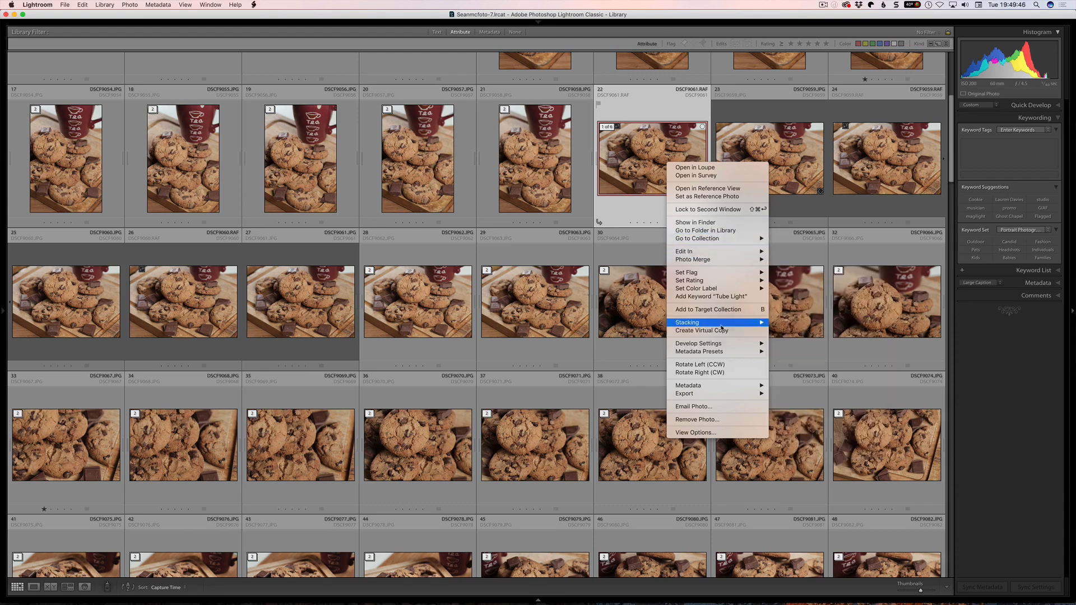
mouse_move(729, 325)
left_click(824, 339)
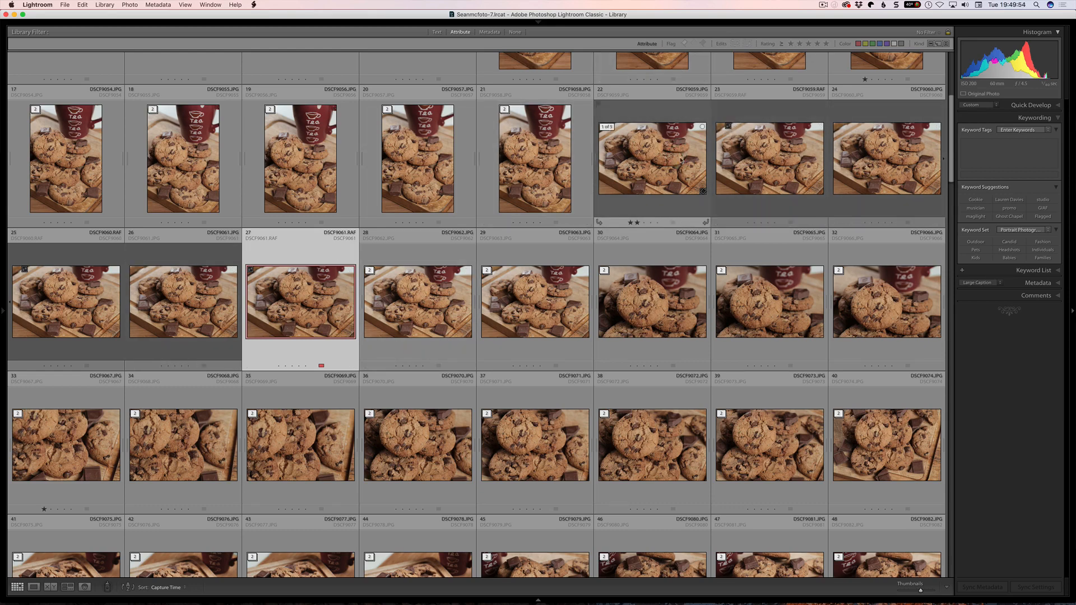
- Split the stack with DSCF9059.JPG and DSCF9059.RAF selected, leaving only DSCF9059.JPG selected at the end
left_click(673, 162)
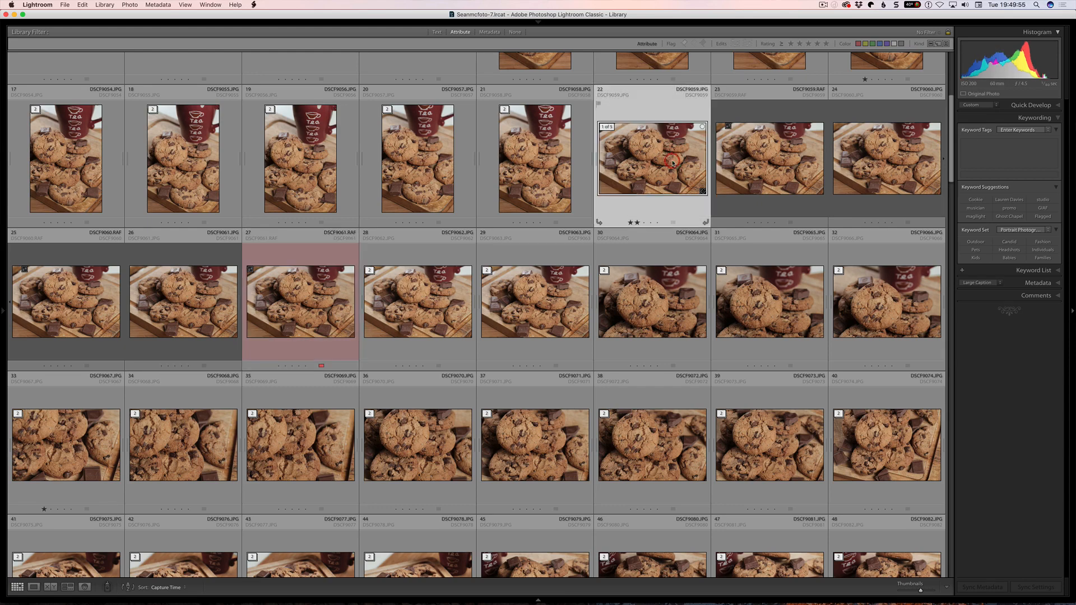
left_click(772, 167, "super")
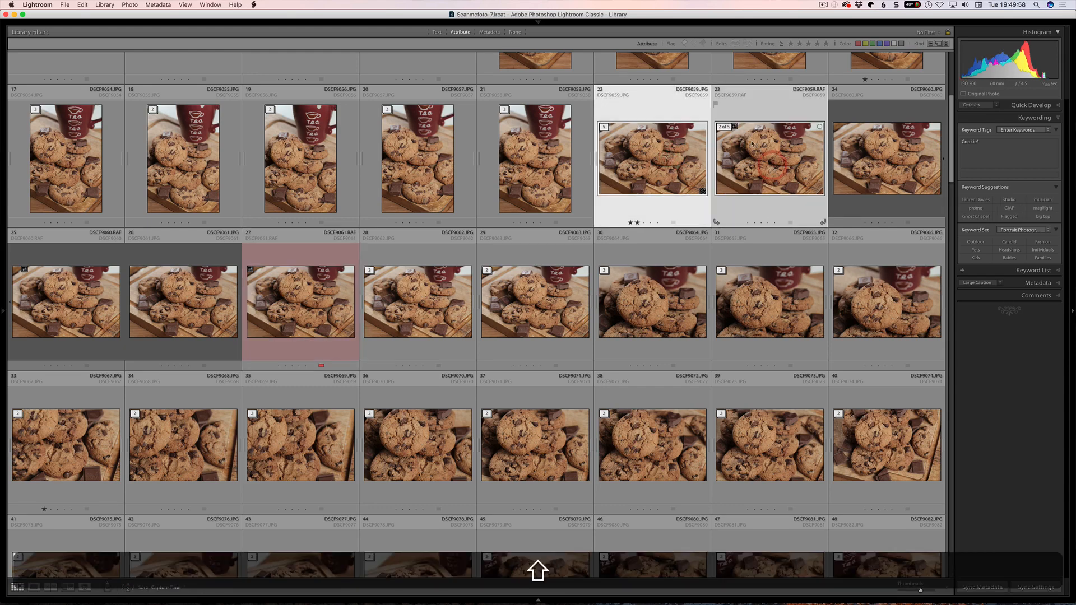
right_click(753, 155)
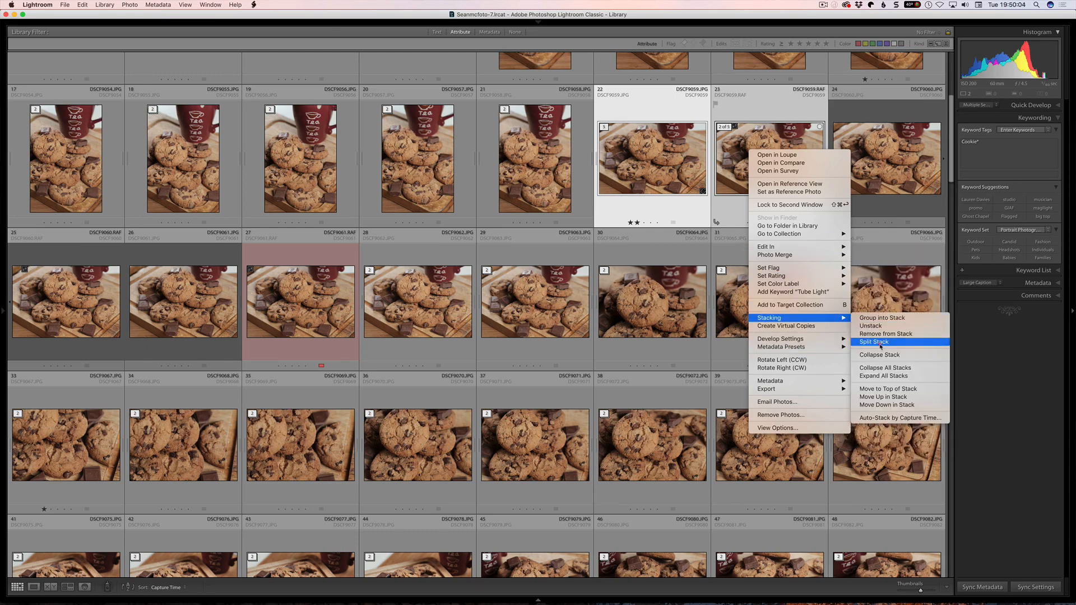
left_click(873, 343)
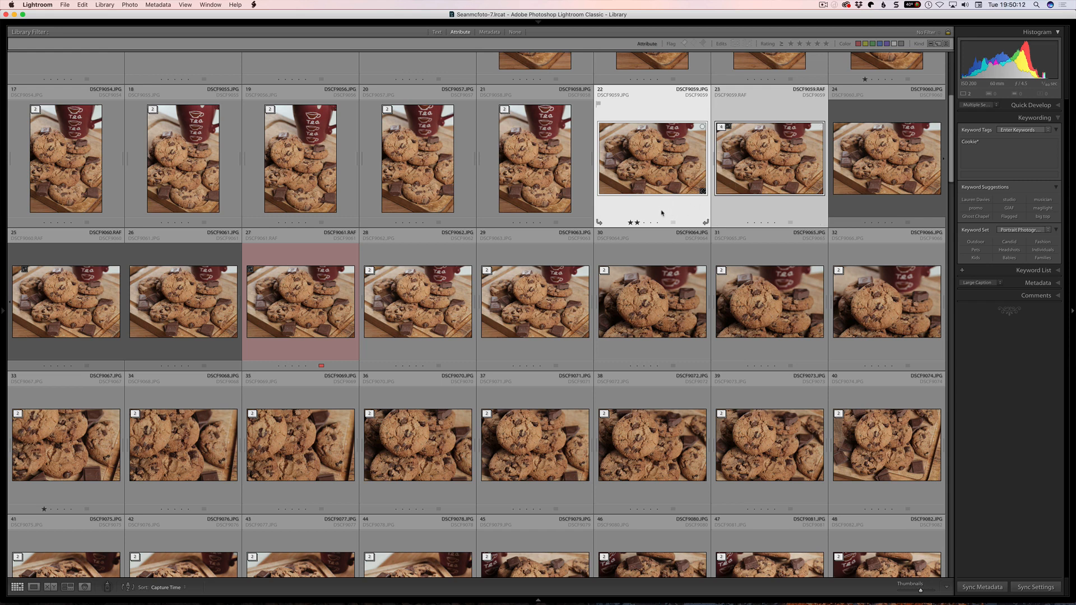
left_click(662, 213)
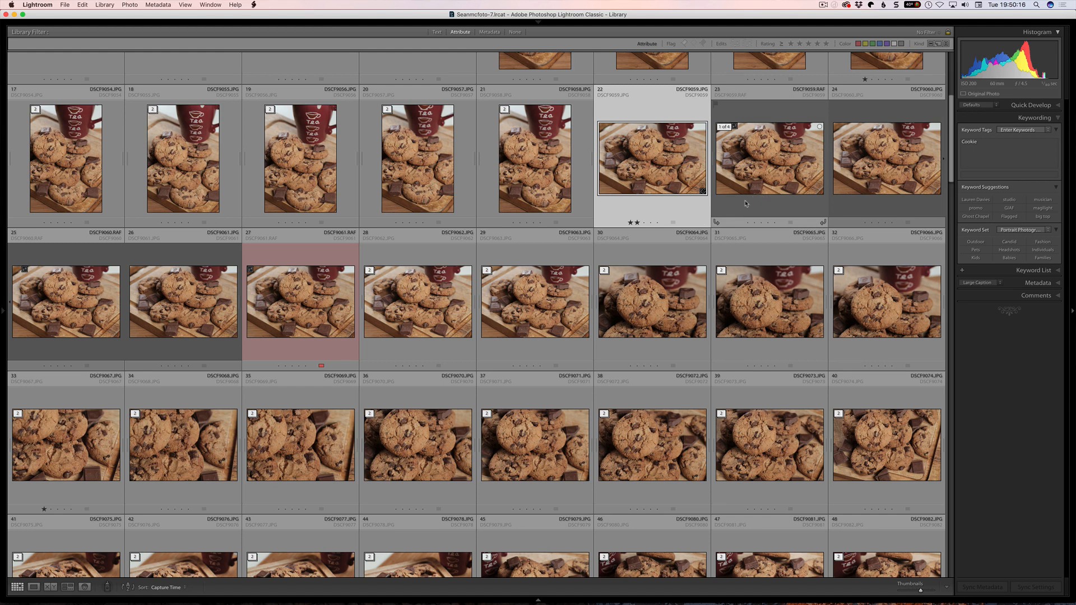
- Collapse all stacks in the grid
right_click(746, 170)
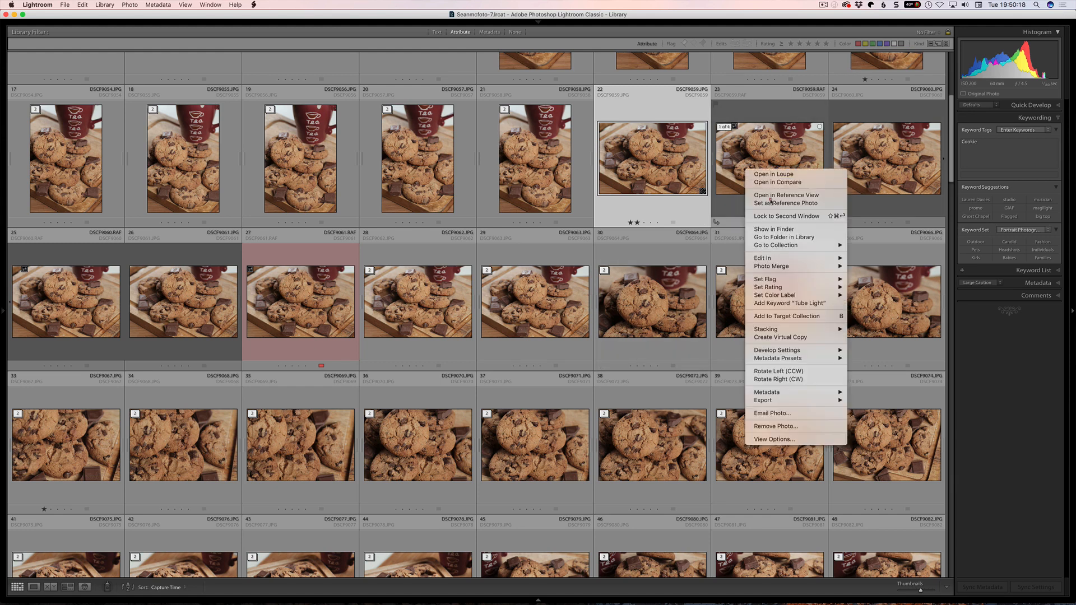
mouse_move(769, 330)
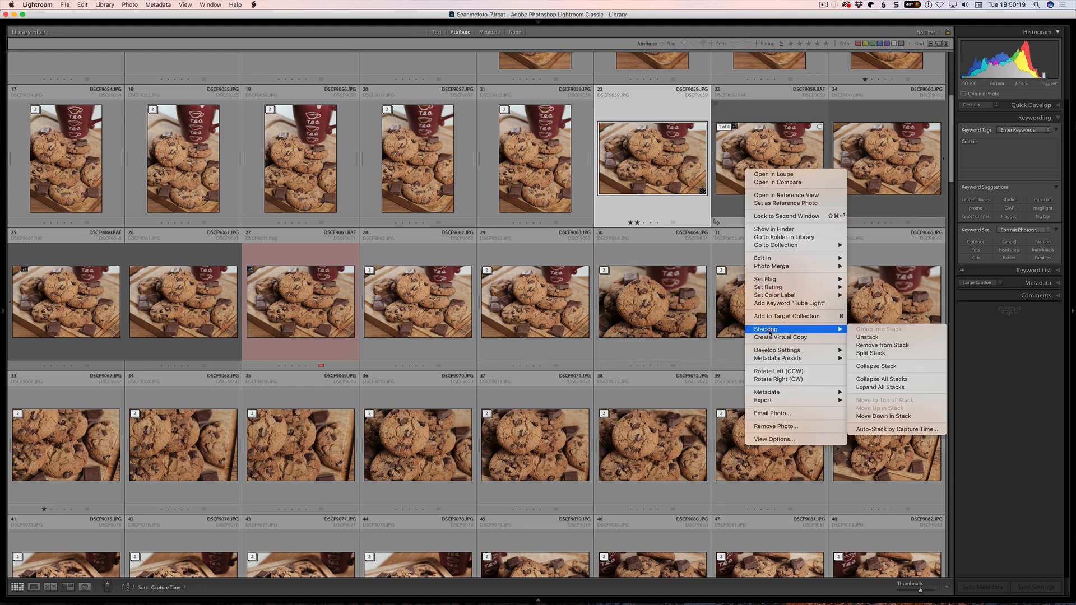
left_click(884, 379)
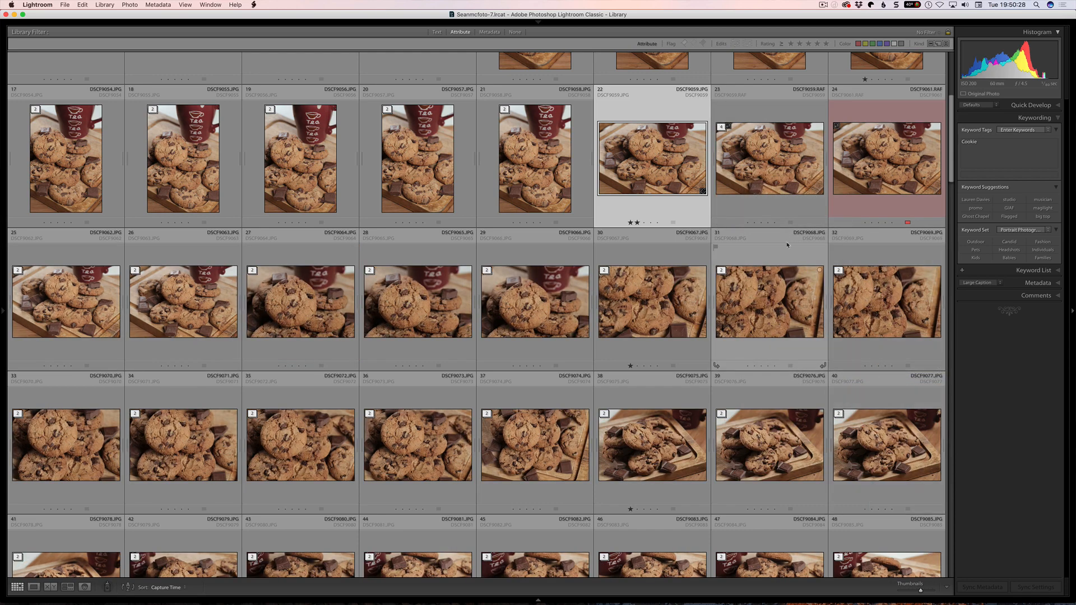
- Expand all stacks in the grid
right_click(772, 177)
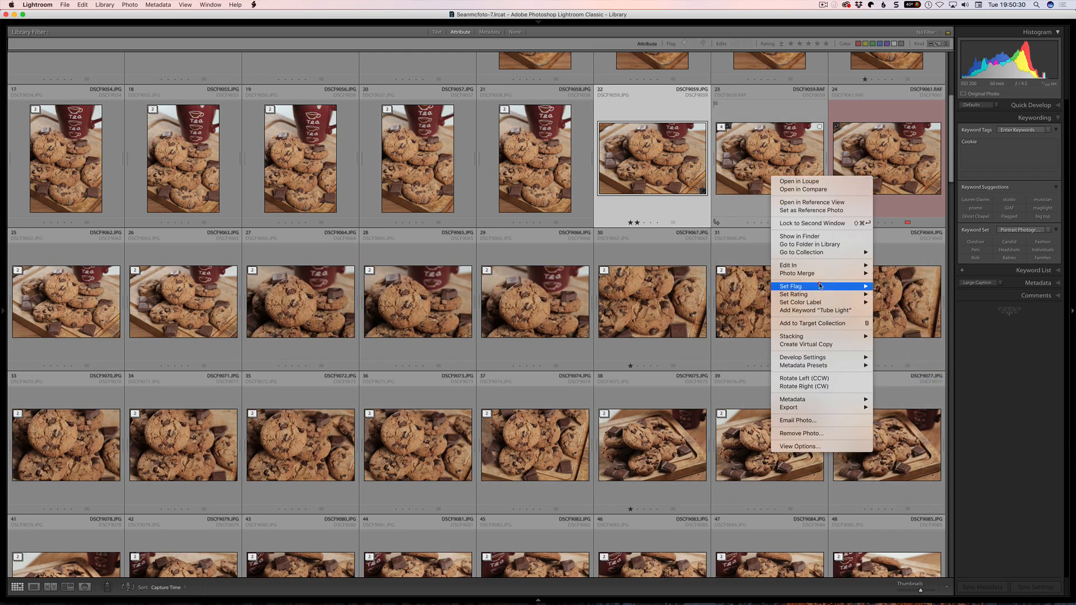
mouse_move(824, 337)
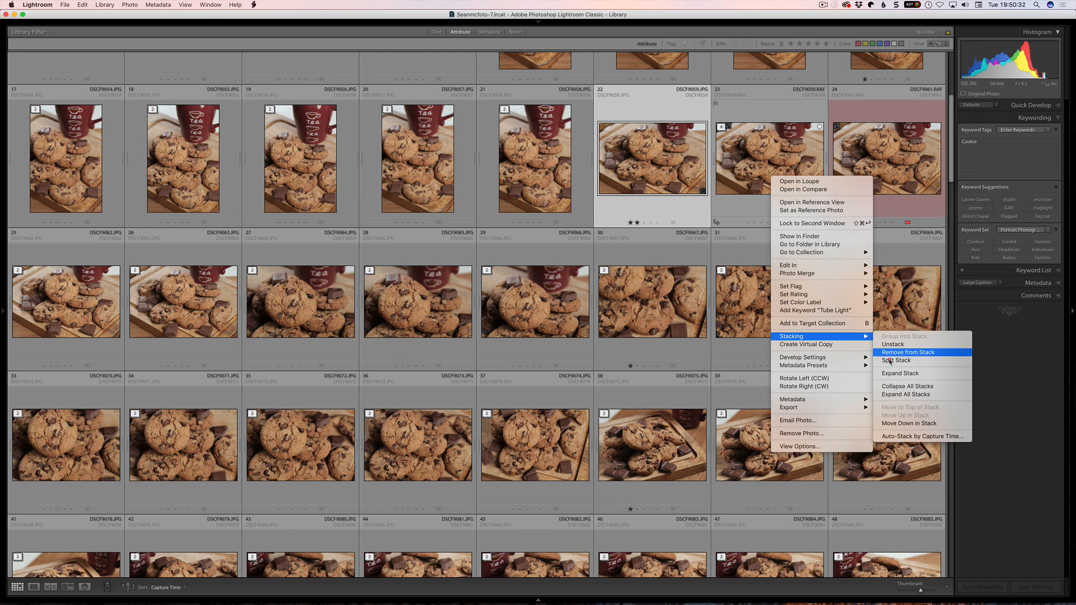
left_click(903, 395)
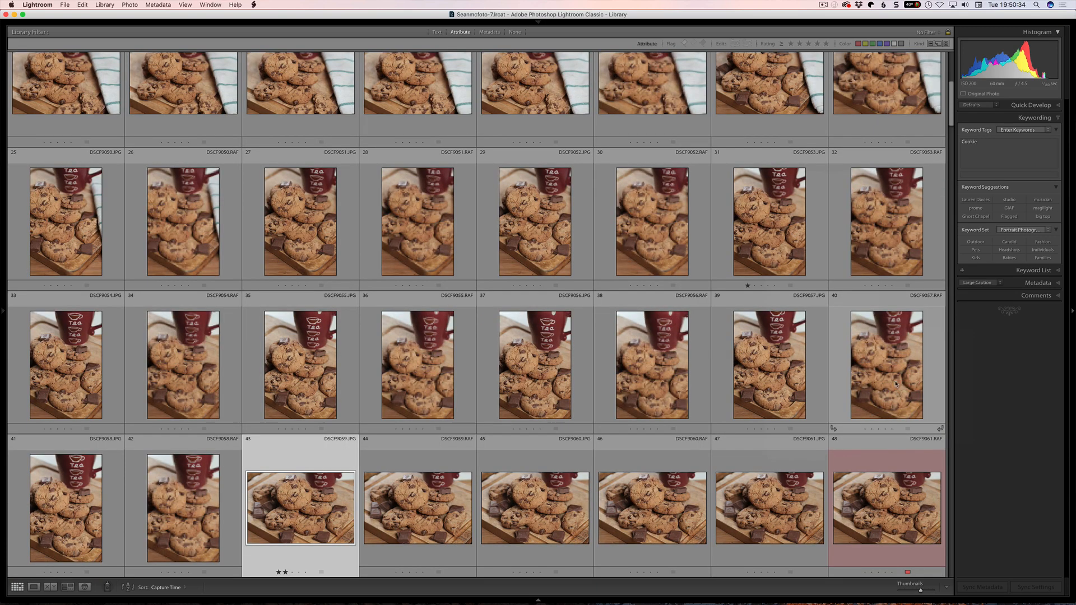
key("j")
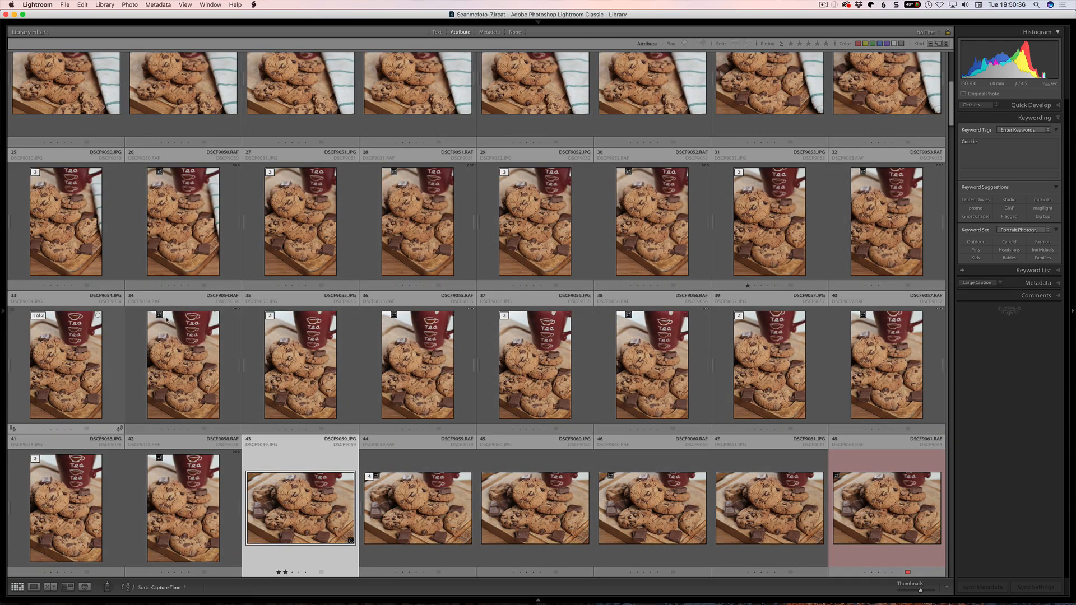